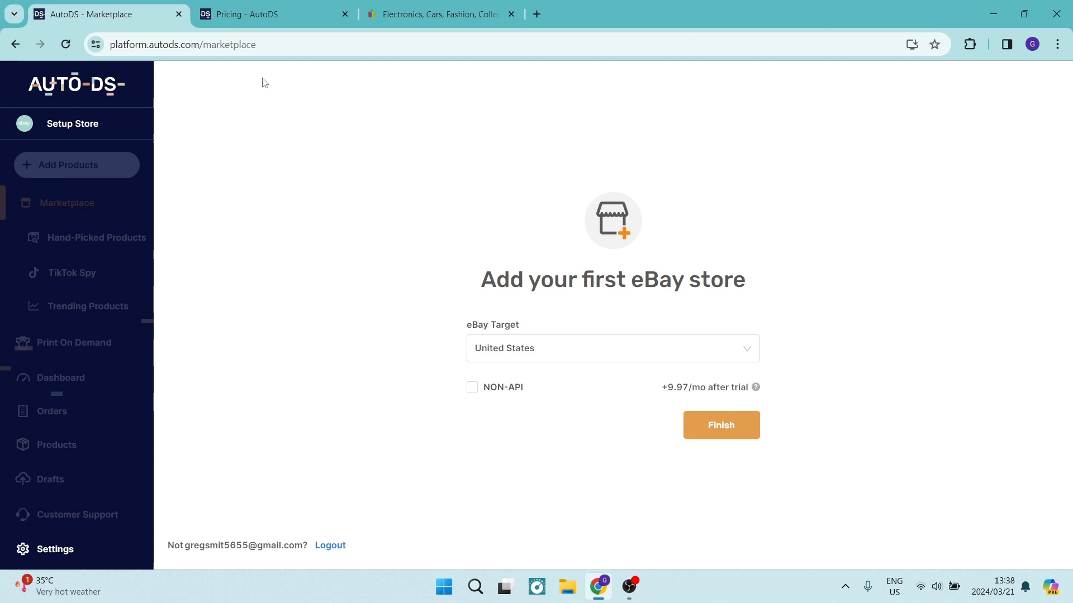
# Step: Review the AutoDS pricing plans and return to the eBay store setup page
pyautogui.click(246, 14)
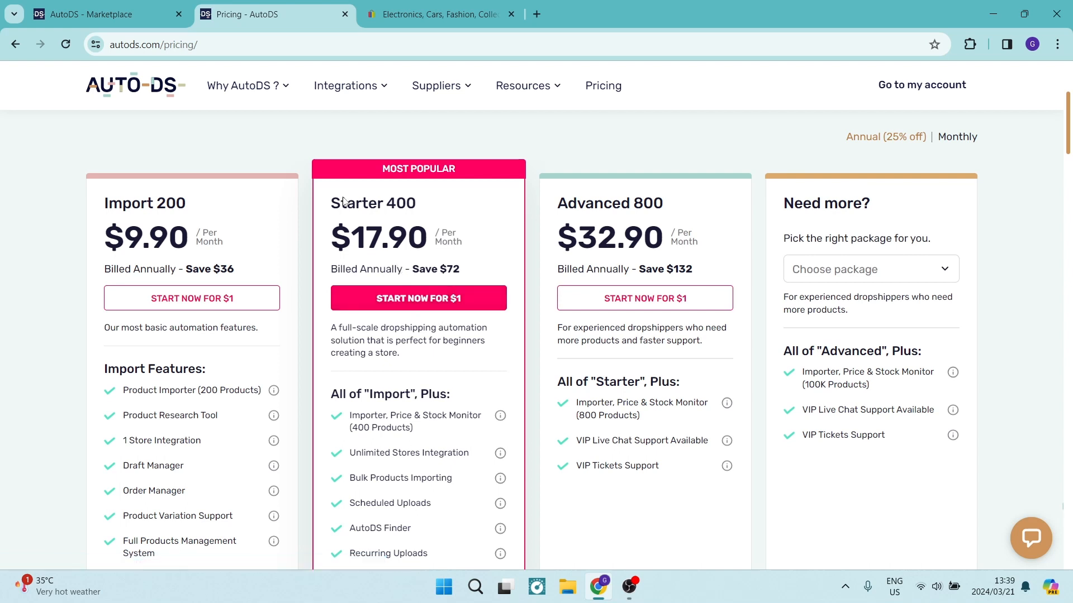
pyautogui.click(114, 16)
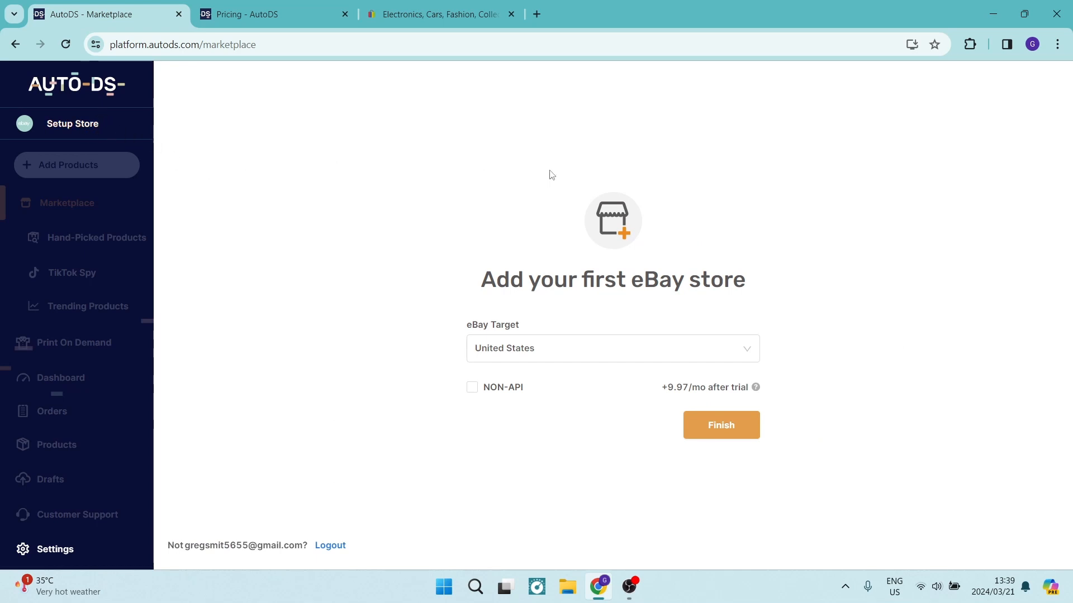
# Step: Check the NON-API explanation and submit the first eBay store setup with United States as the eBay target
pyautogui.moveTo(456, 285); pyautogui.dragTo(779, 299)
pyautogui.click(523, 368)
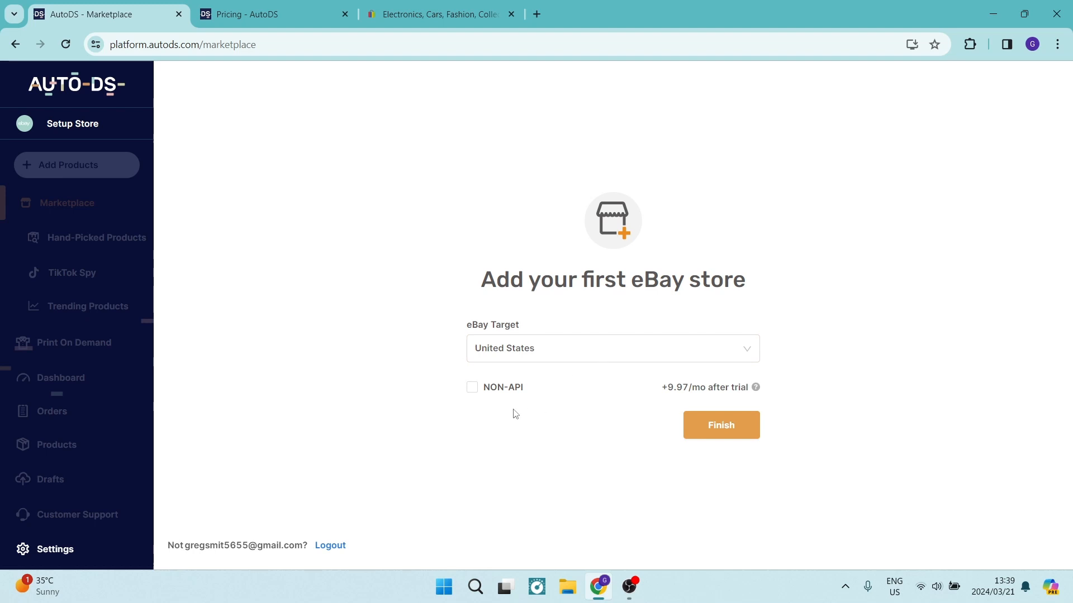
pyautogui.moveTo(756, 388)
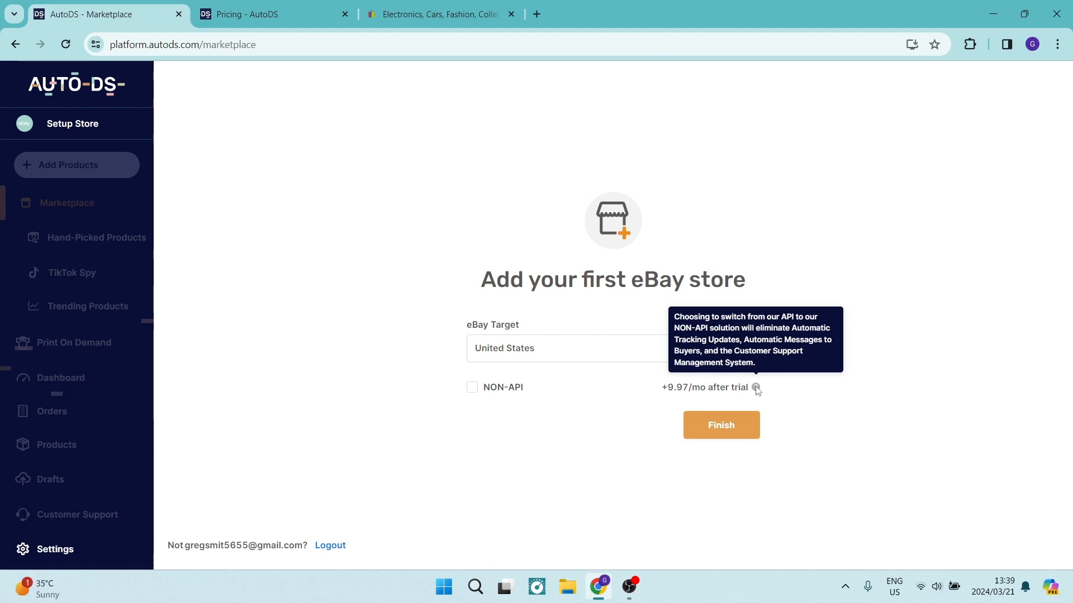
pyautogui.click(711, 418)
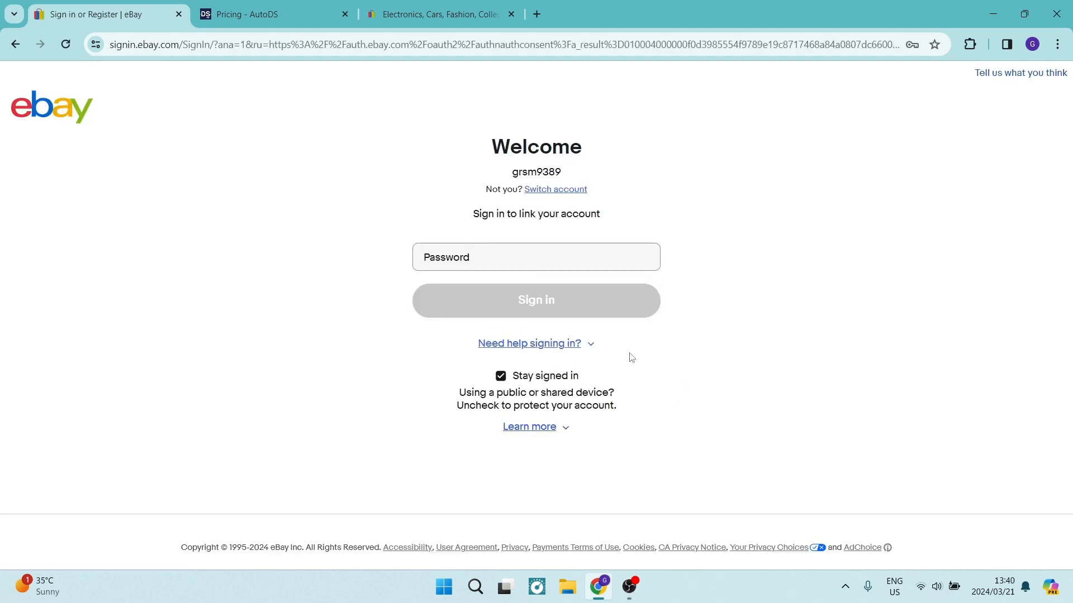
# Step: Fill in the saved eBay account password and sign in to link the account
pyautogui.click(526, 258)
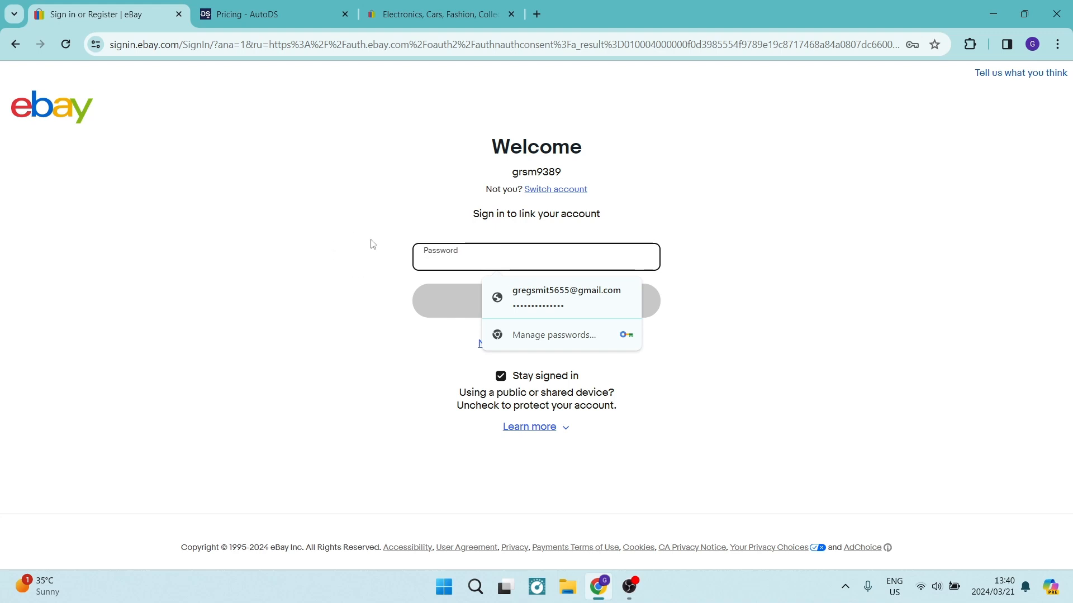
pyautogui.press('Down')
pyautogui.press('Return')
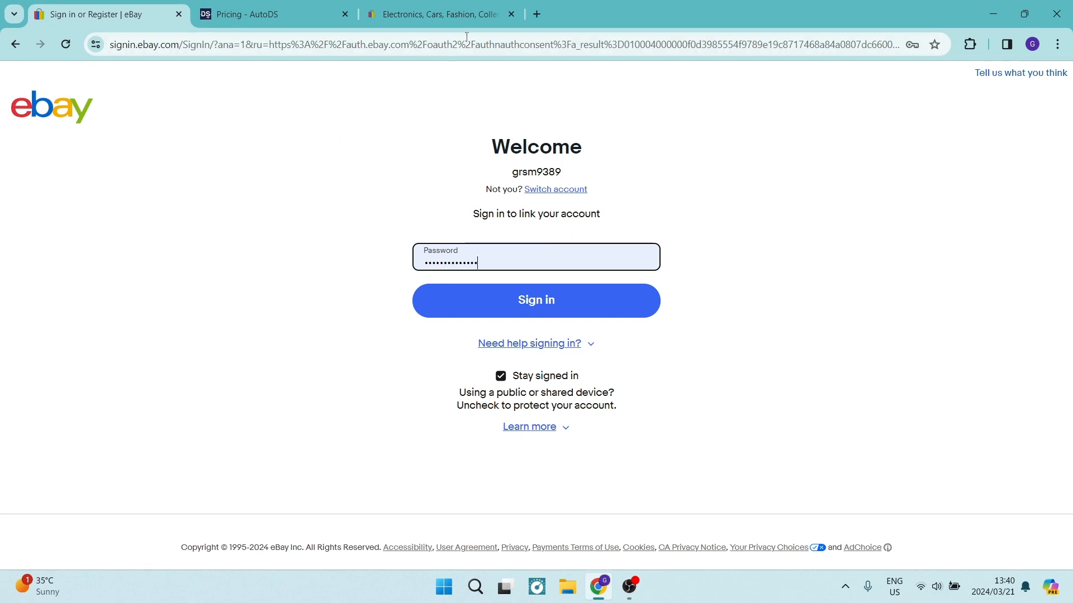
pyautogui.click(452, 17)
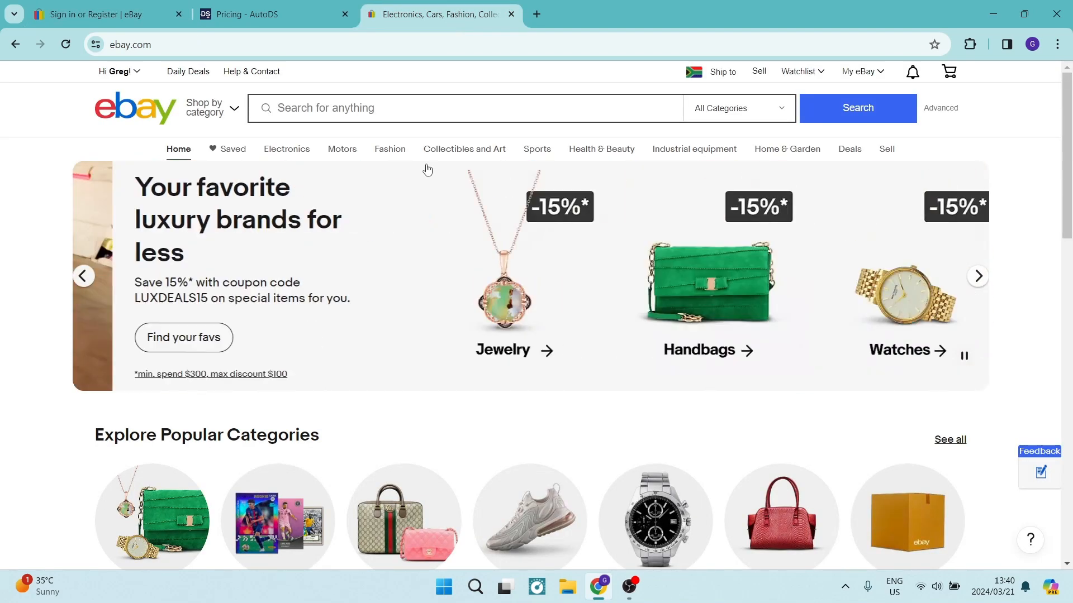
pyautogui.click(112, 14)
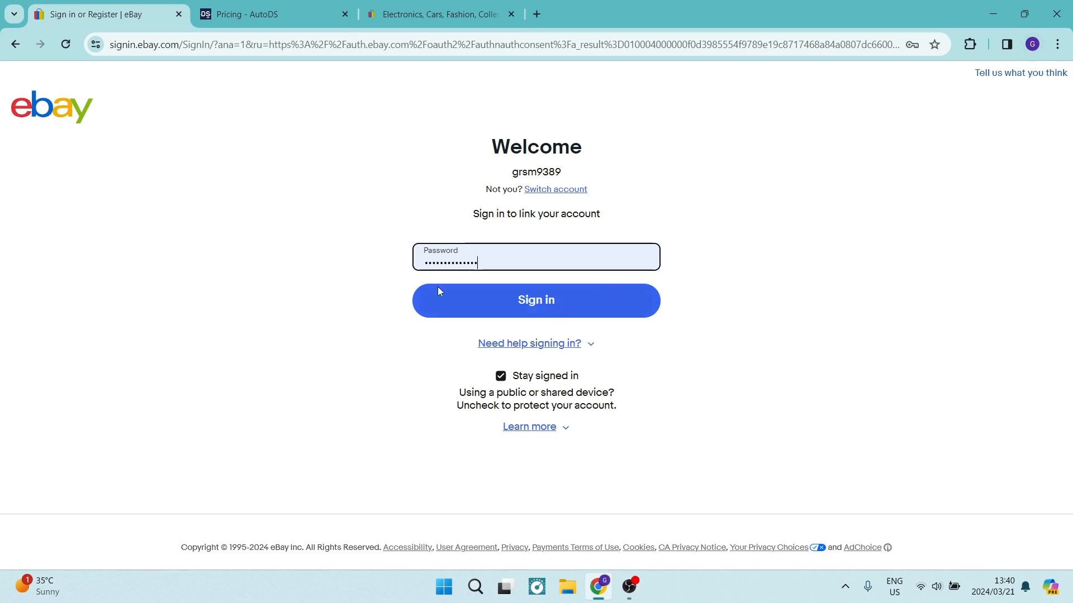
pyautogui.click(536, 300)
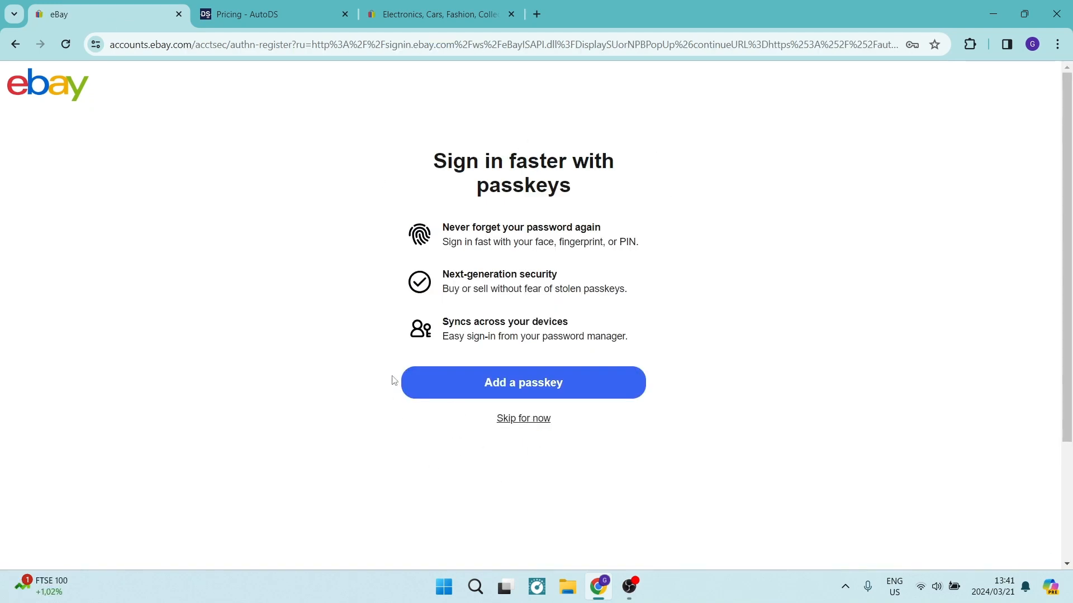
# Step: Read through the passkey benefits listed on the eBay sign-in offer
pyautogui.moveTo(429, 320); pyautogui.dragTo(589, 313)
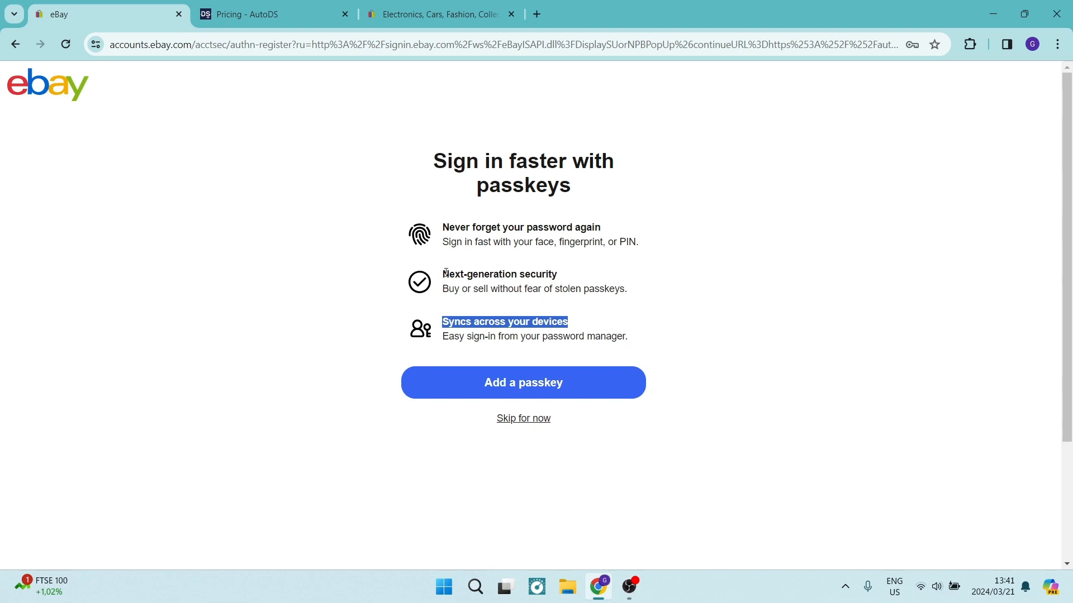
pyautogui.moveTo(445, 274); pyautogui.dragTo(593, 271)
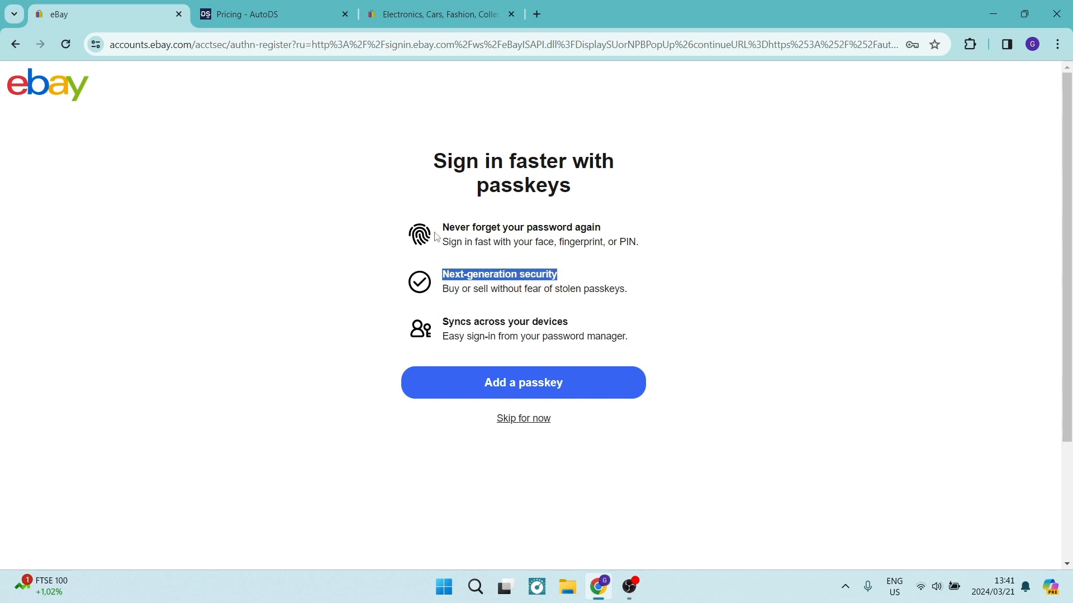
pyautogui.moveTo(446, 227); pyautogui.dragTo(639, 229)
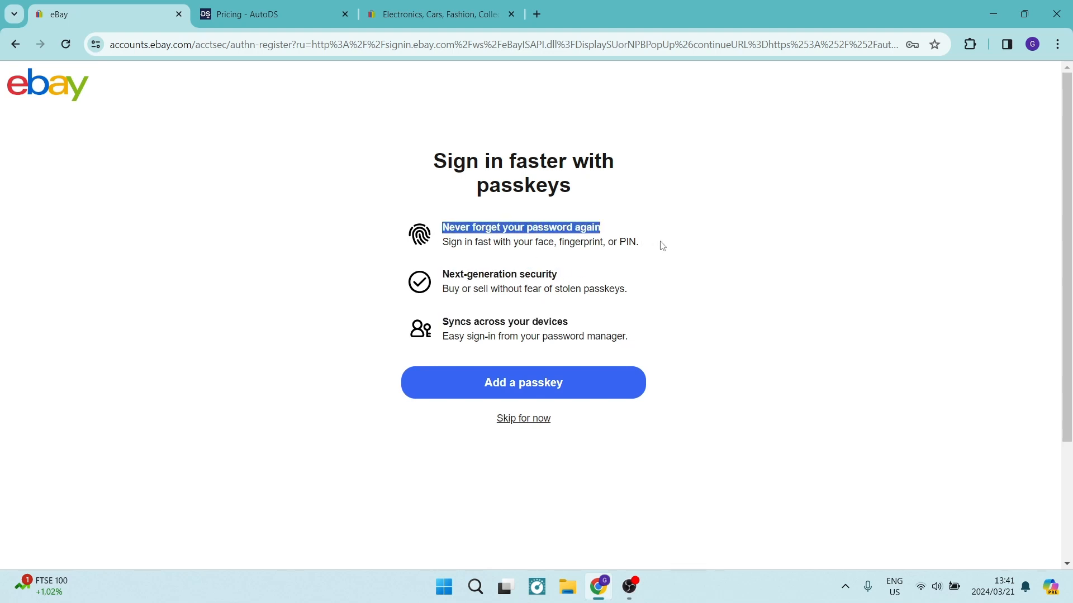
pyautogui.click(651, 252)
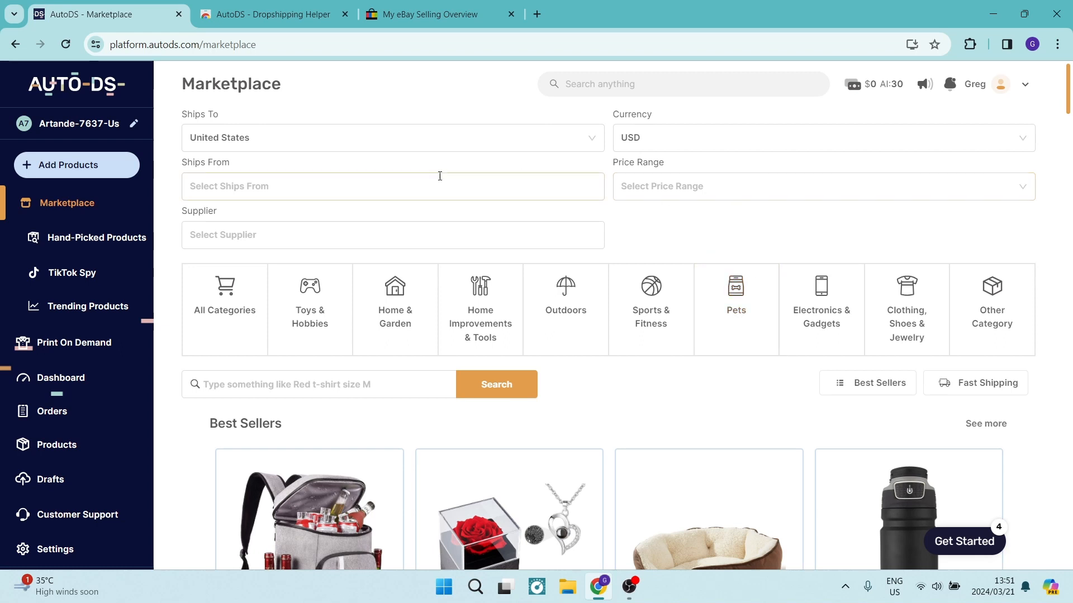
# Step: Examine the available ways to add products, including the single-product import form, and close the form
pyautogui.click(71, 166)
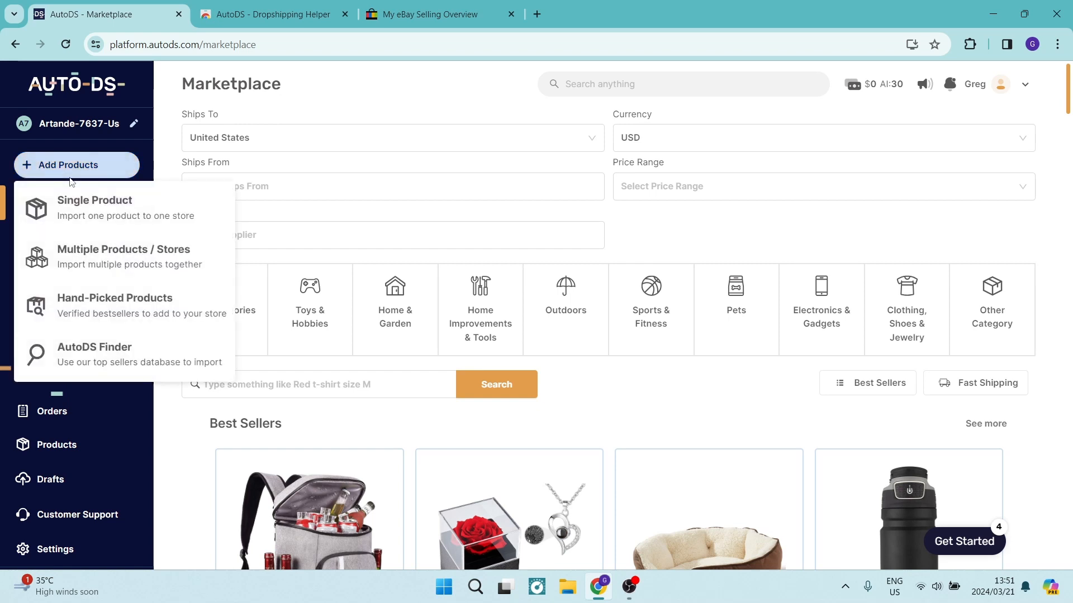
pyautogui.click(98, 166)
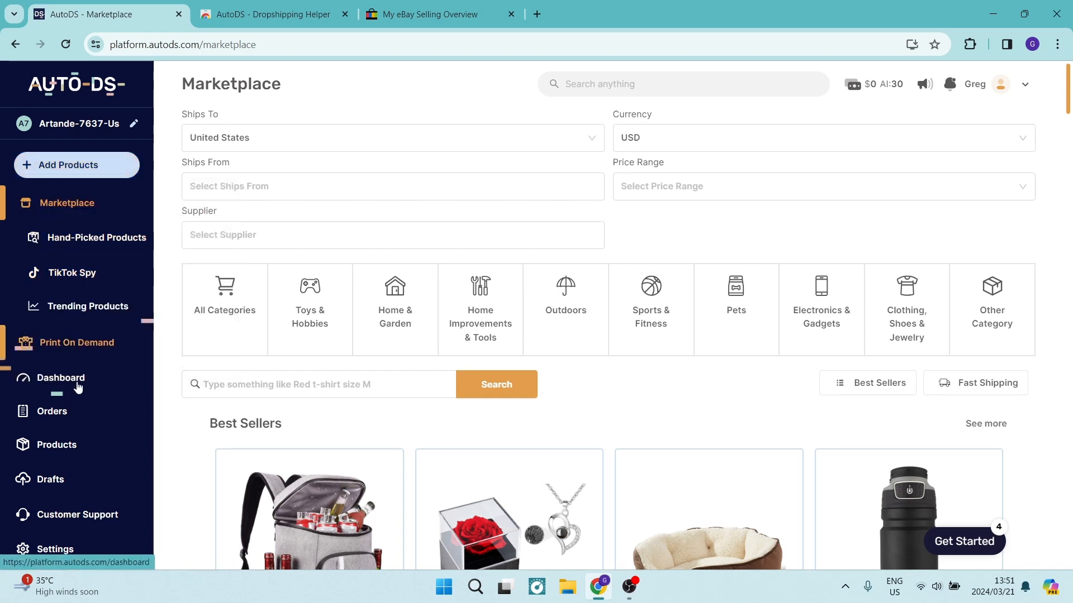
pyautogui.scroll(-1, 63, 451)
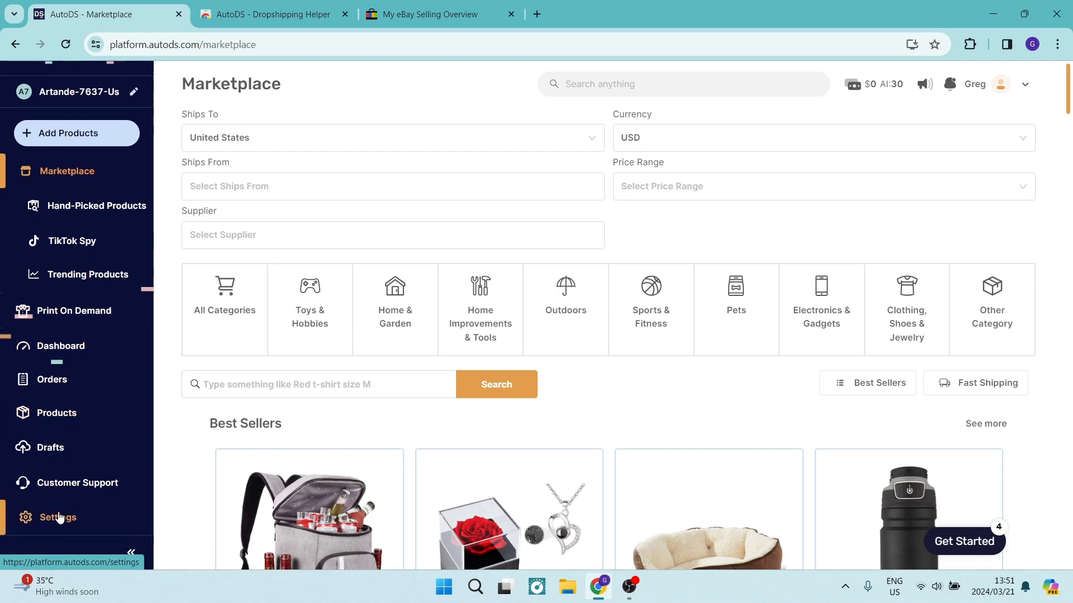
pyautogui.scroll(1, 53, 494)
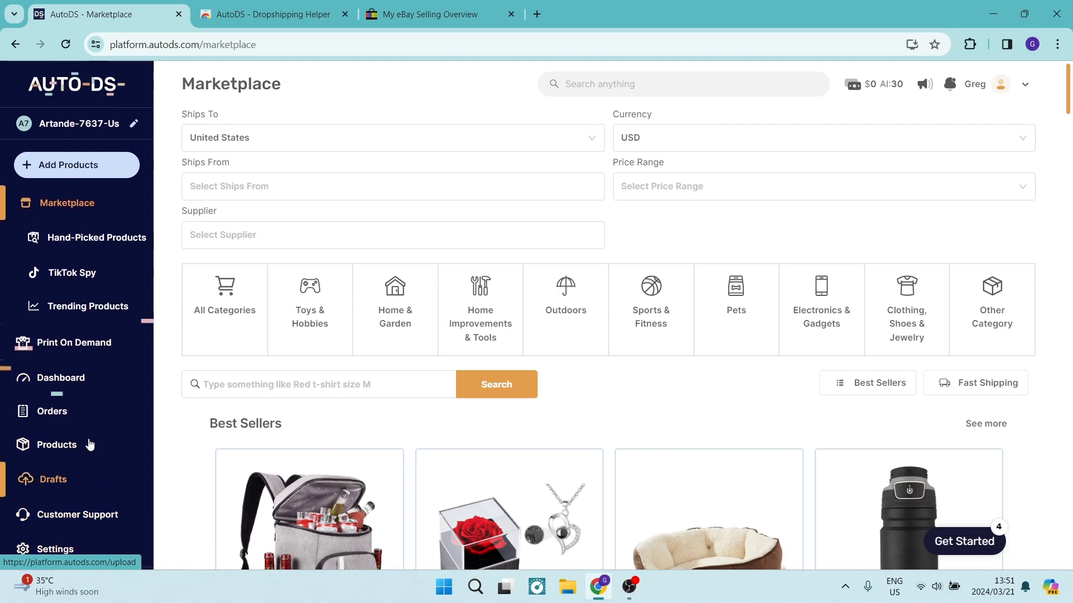
pyautogui.click(67, 177)
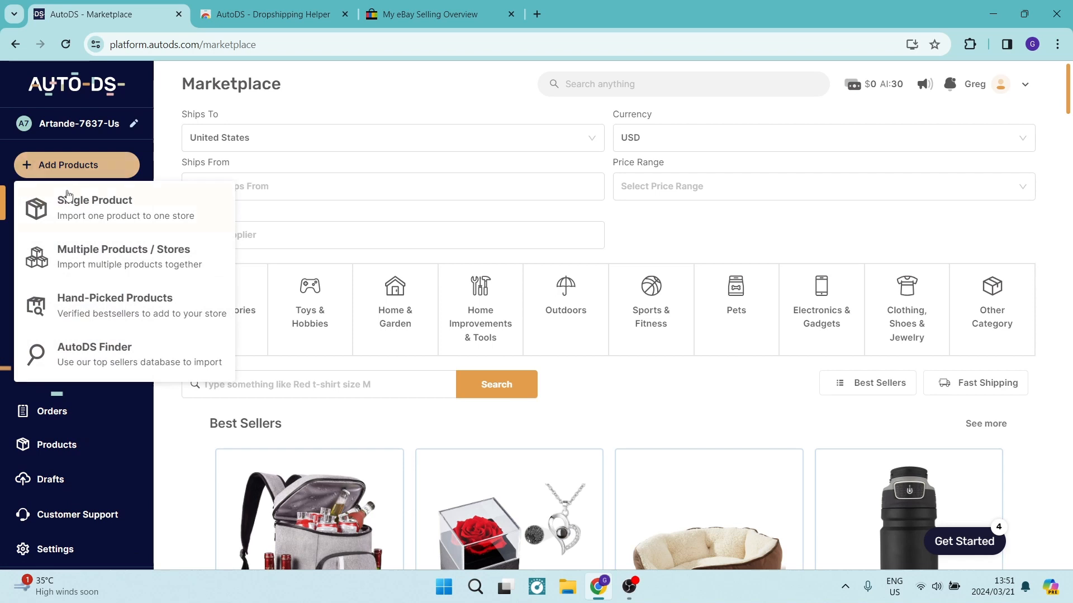
pyautogui.click(98, 210)
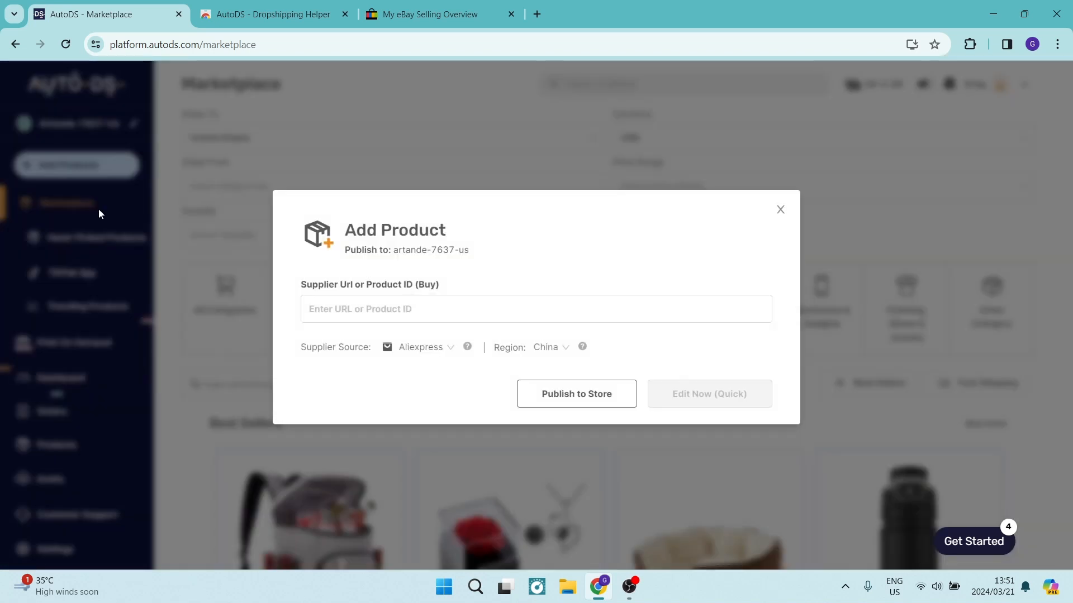
pyautogui.click(780, 211)
# Step: Set up an AutoDS Finder import of one Basic product and browse the available supplier sources
pyautogui.click(67, 168)
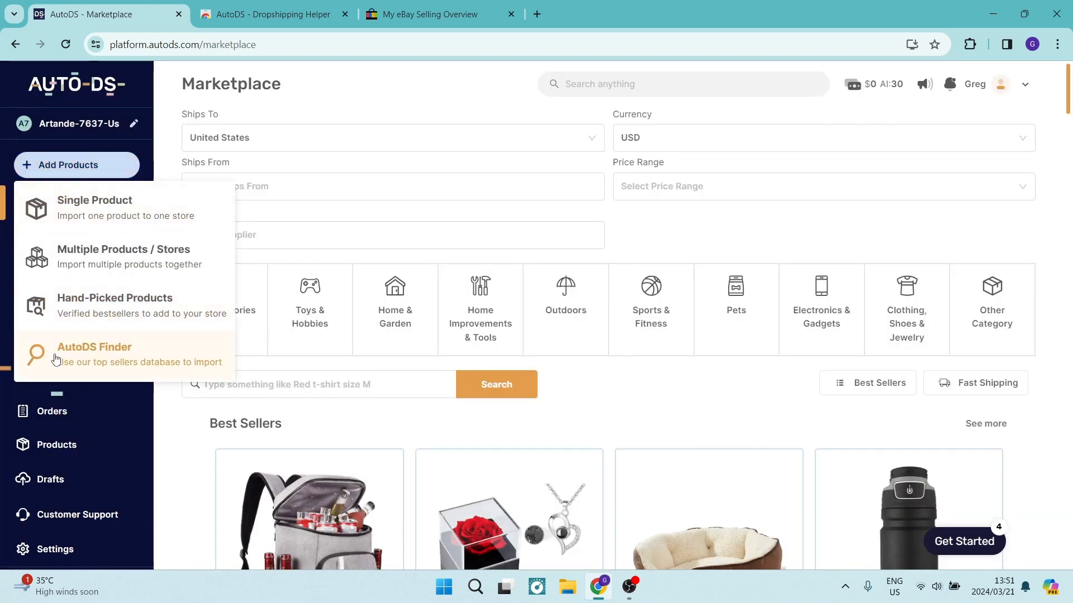
pyautogui.click(99, 363)
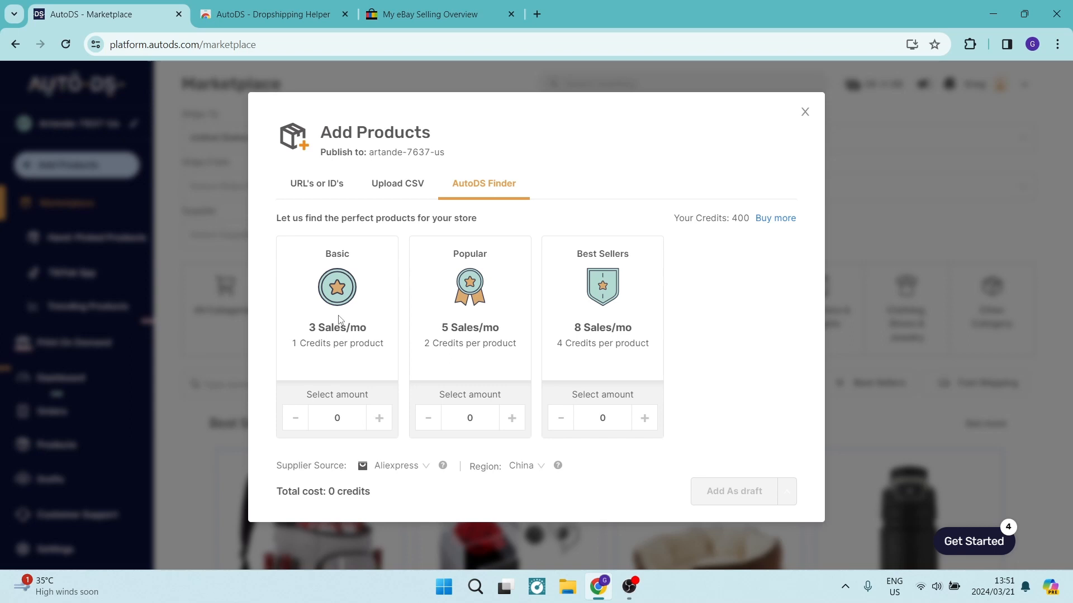
pyautogui.click(379, 418)
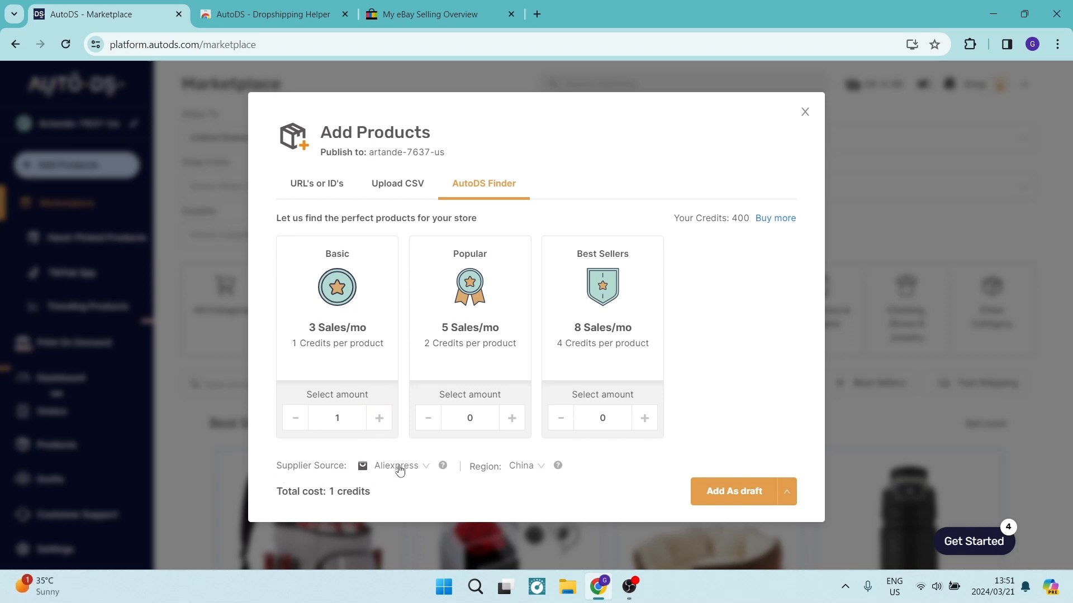
pyautogui.click(421, 471)
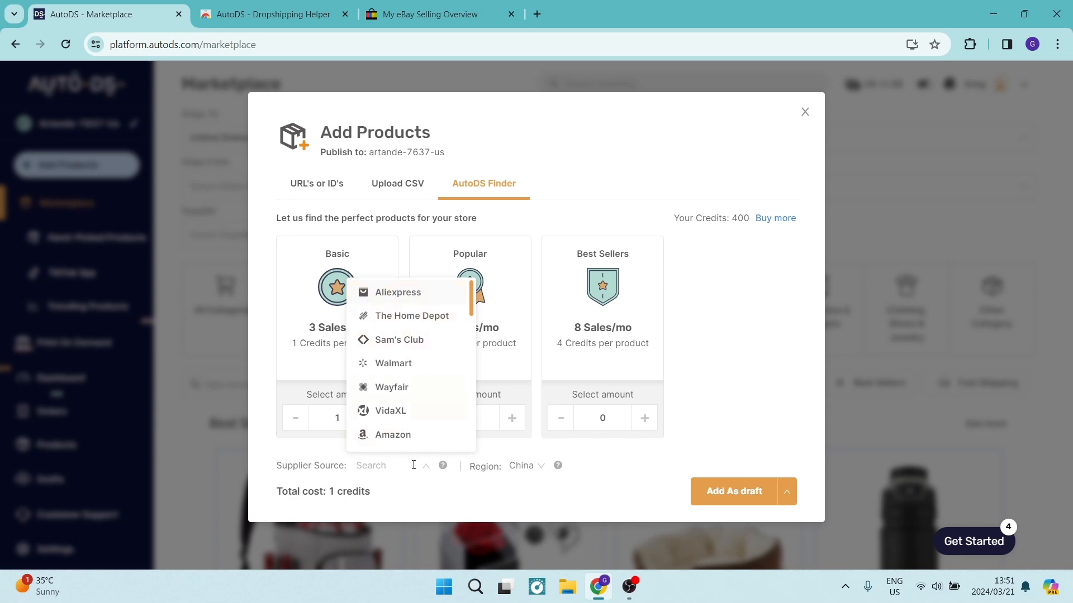
pyautogui.scroll(-5, 411, 357)
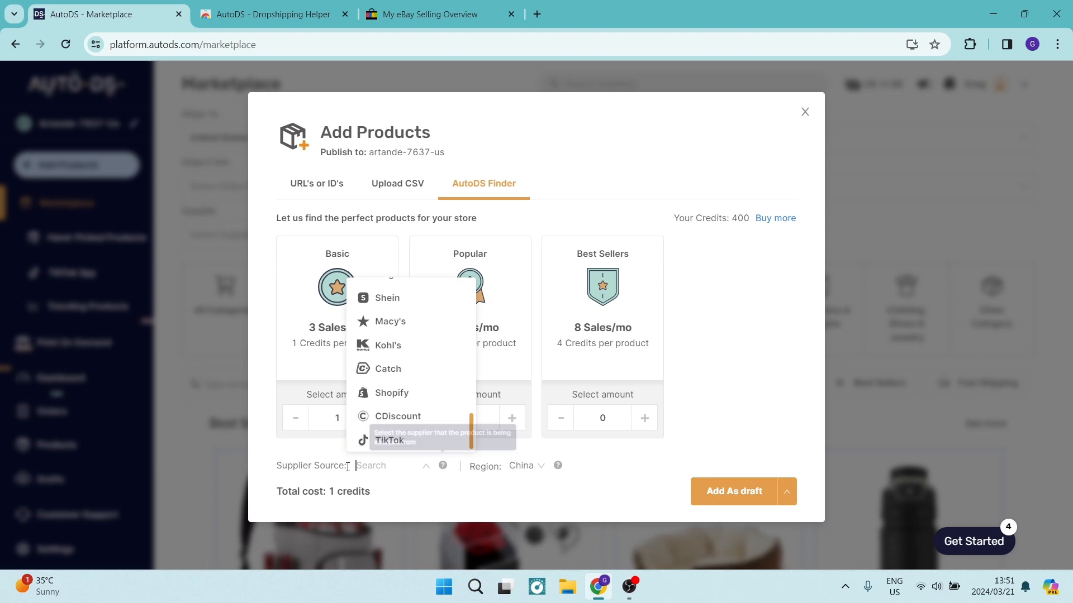
pyautogui.click(442, 471)
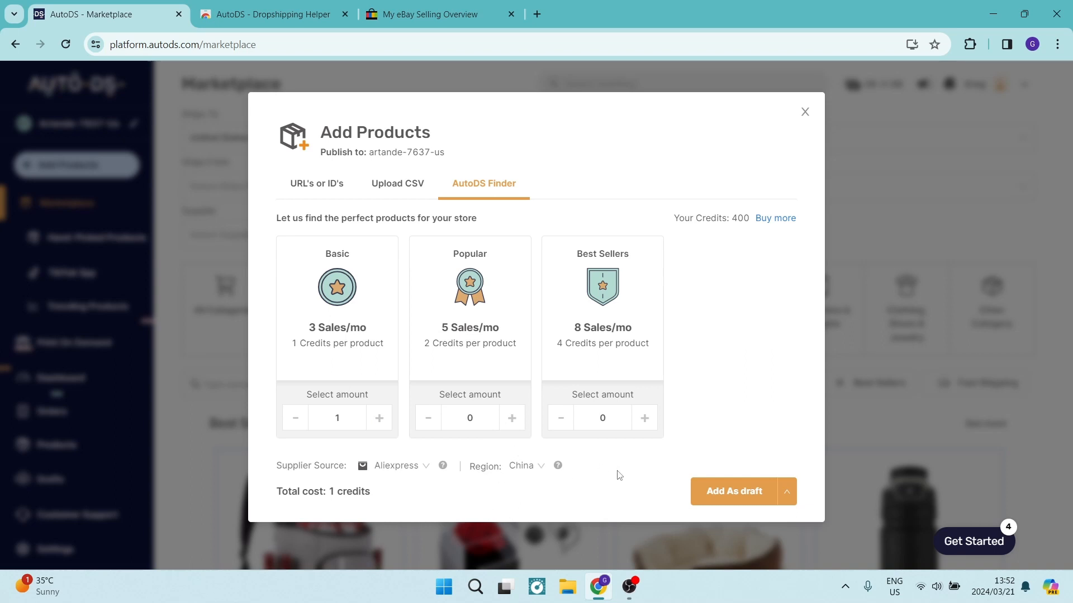
# Step: Try to add the AutoDS Finder product as a draft and decline the plan upgrade
pyautogui.click(785, 493)
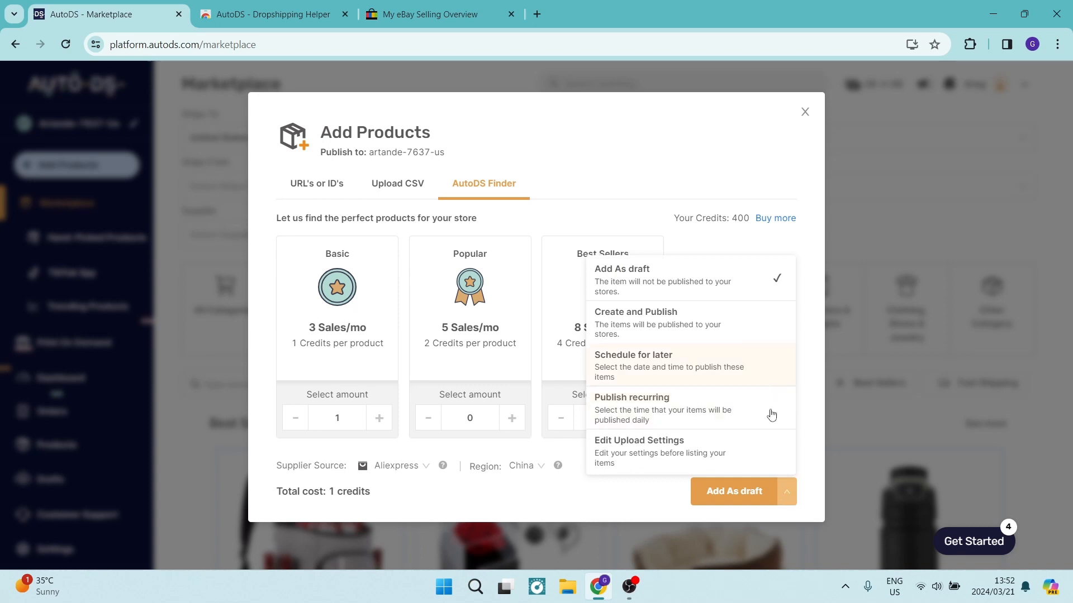
pyautogui.click(690, 292)
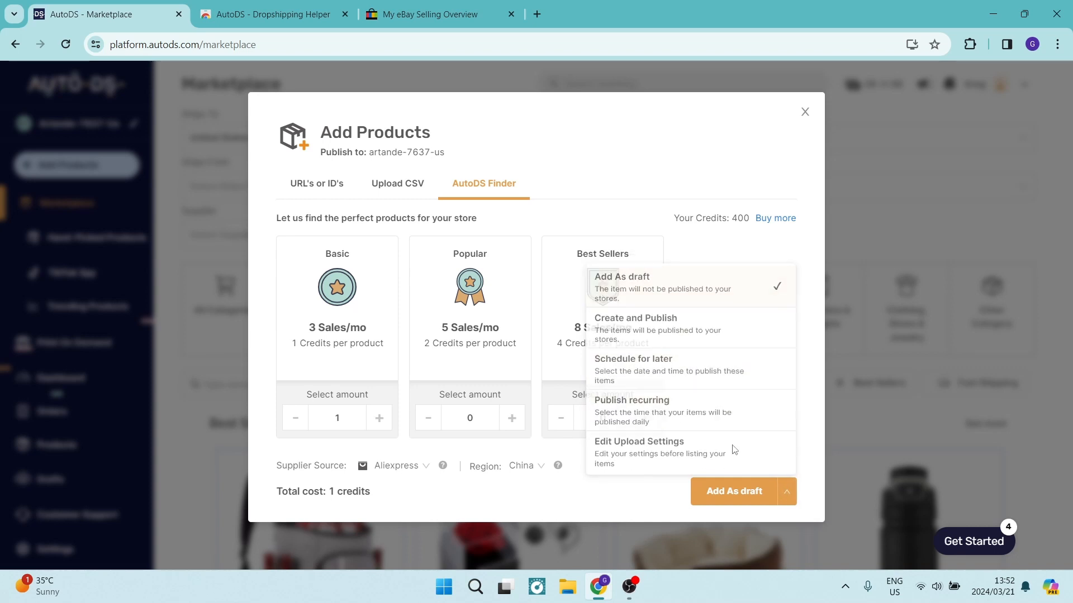
pyautogui.click(723, 495)
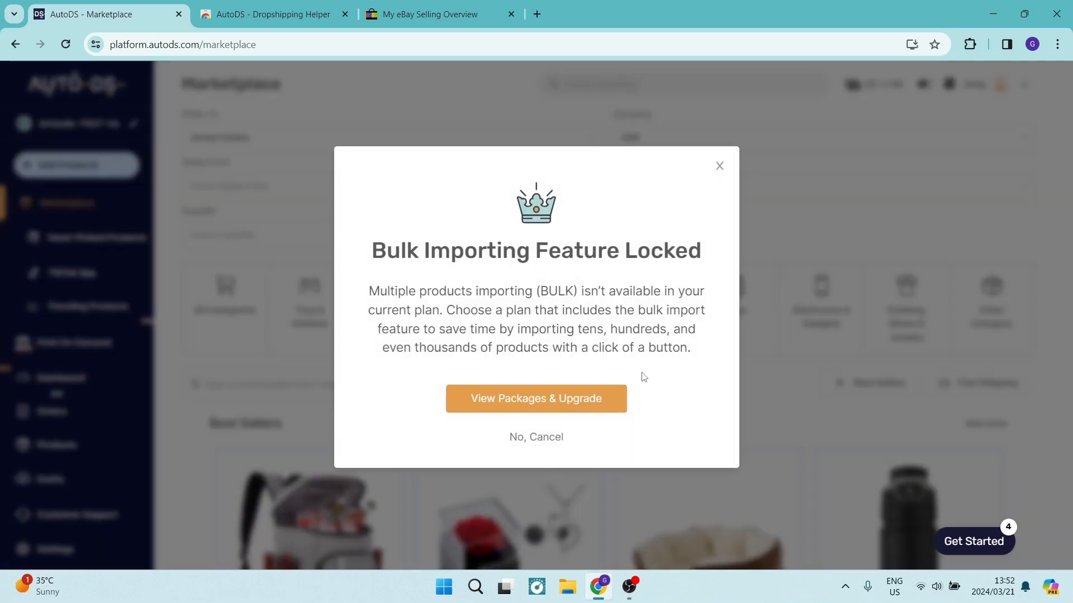
pyautogui.click(546, 438)
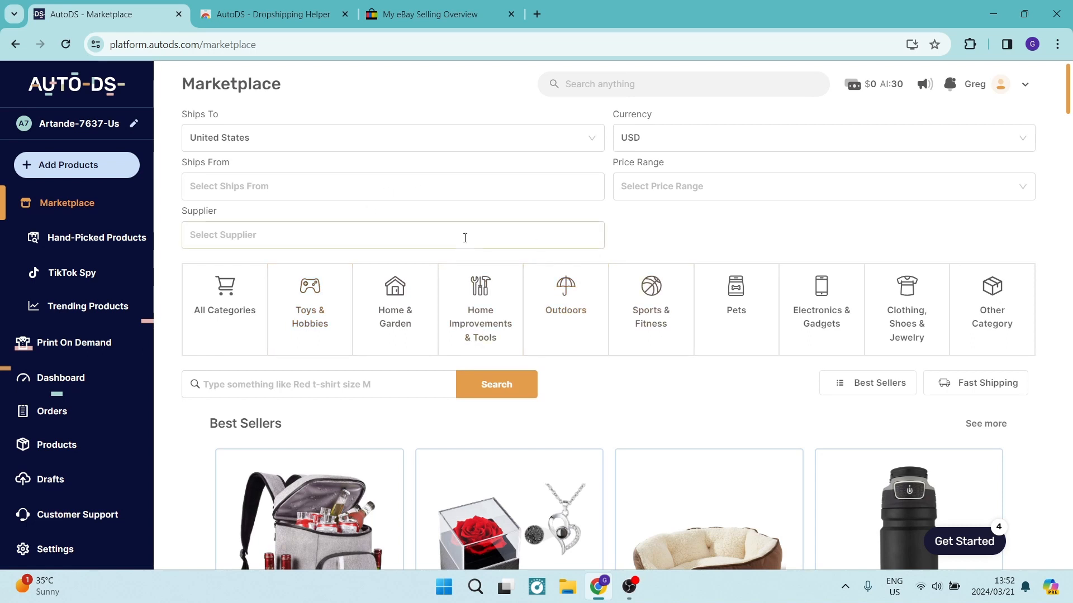
# Step: Reopen the single-product form to inspect its supplier URL or product ID entry and publishing options, and close it
pyautogui.click(50, 166)
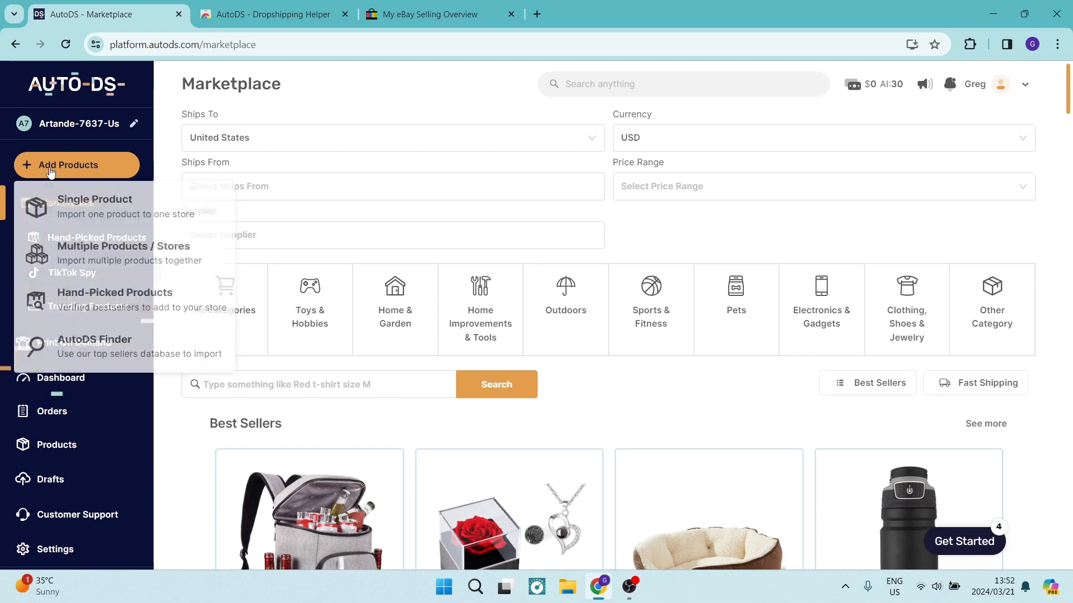
pyautogui.click(67, 207)
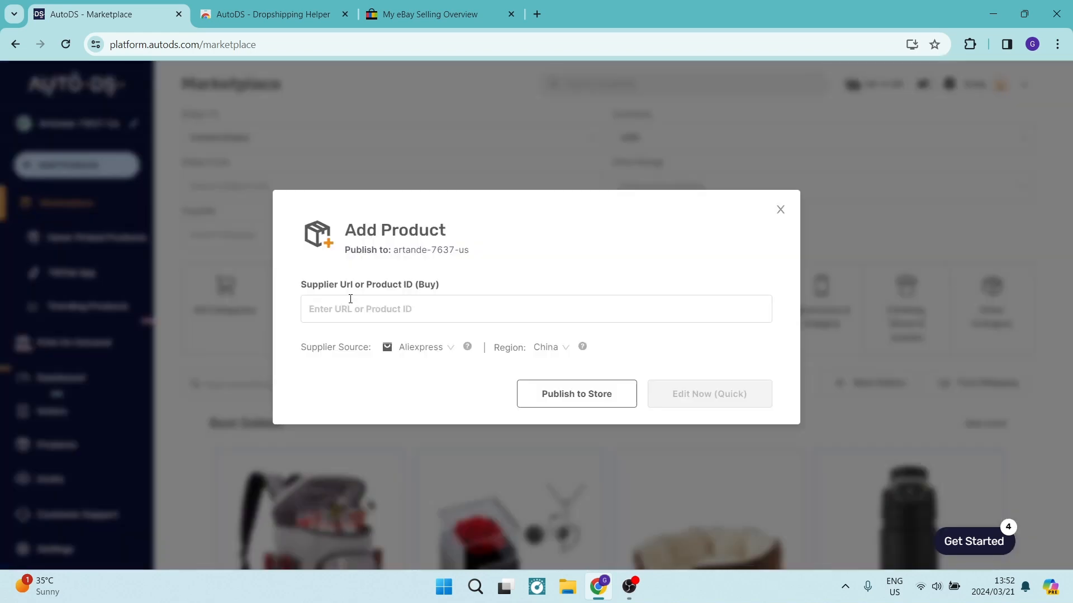
pyautogui.click(468, 308)
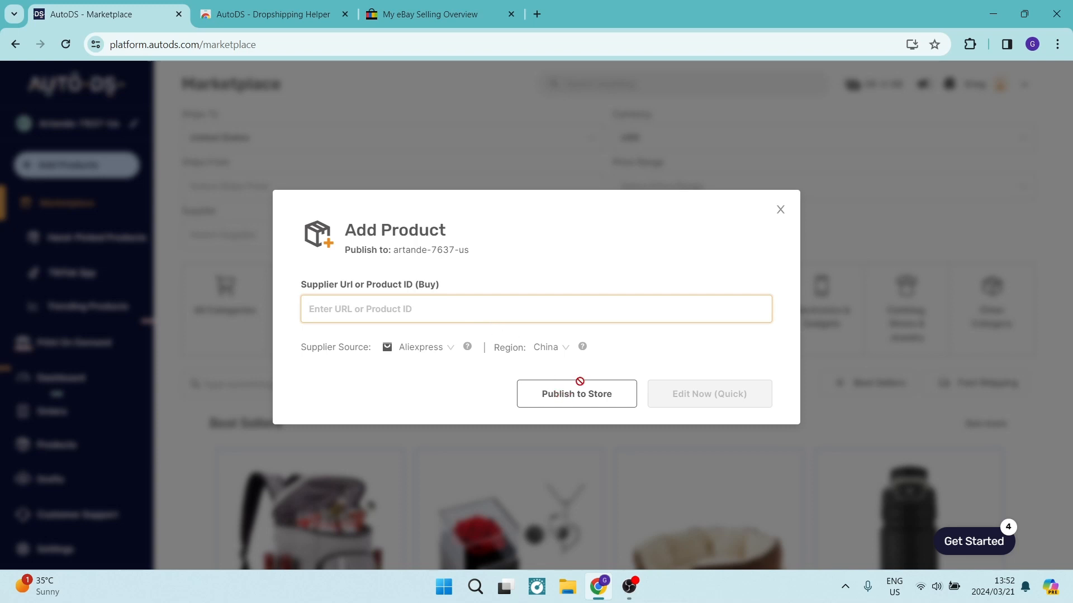
pyautogui.click(780, 210)
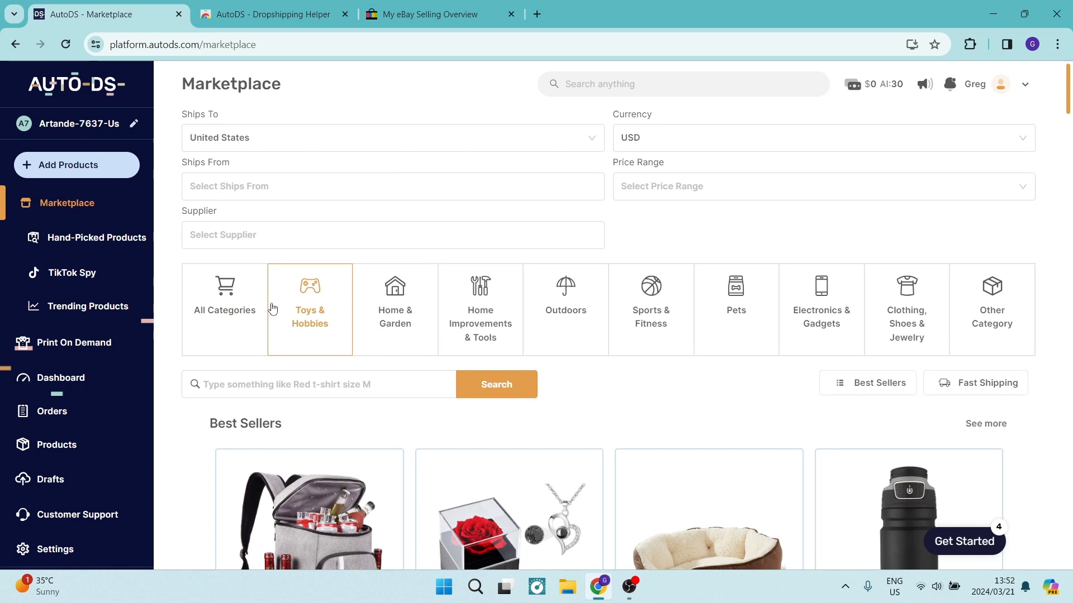
# Step: Check the eBay selling overview page and return to the AutoDS marketplace
pyautogui.click(550, 334)
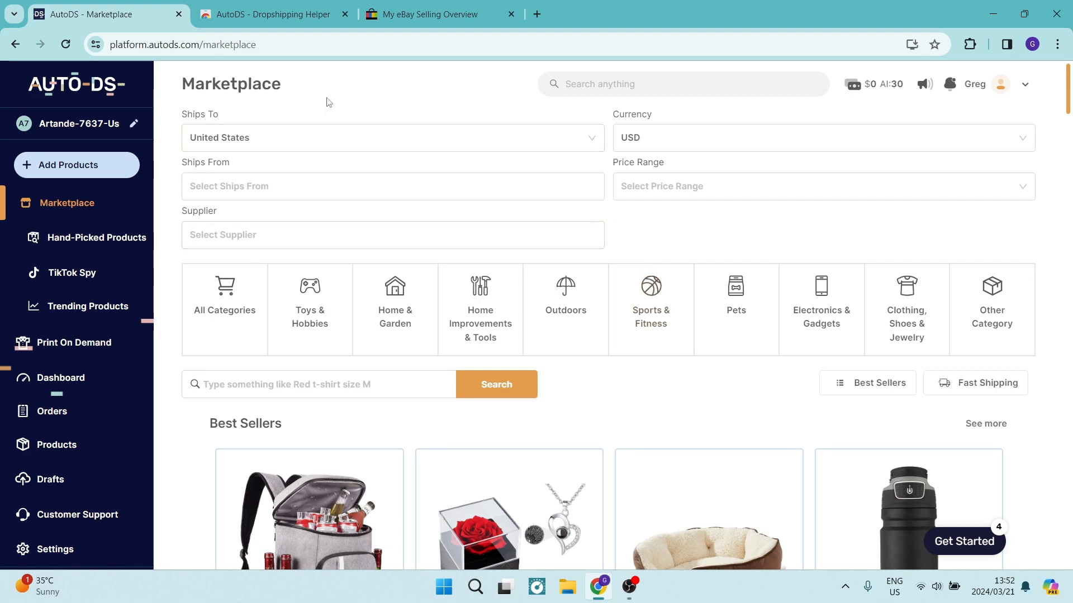
pyautogui.click(429, 14)
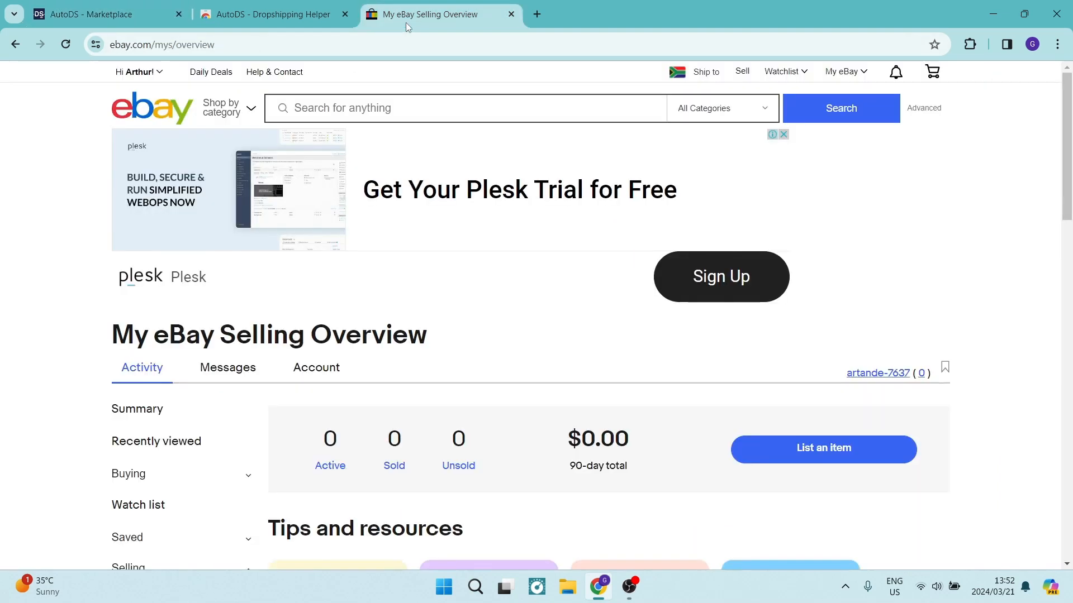
pyautogui.click(102, 15)
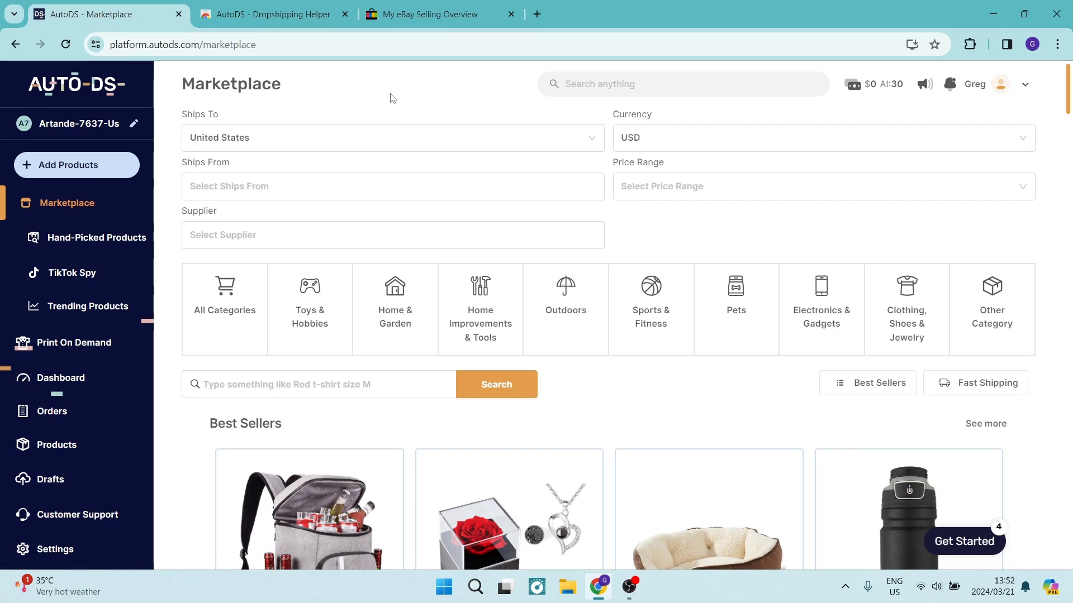